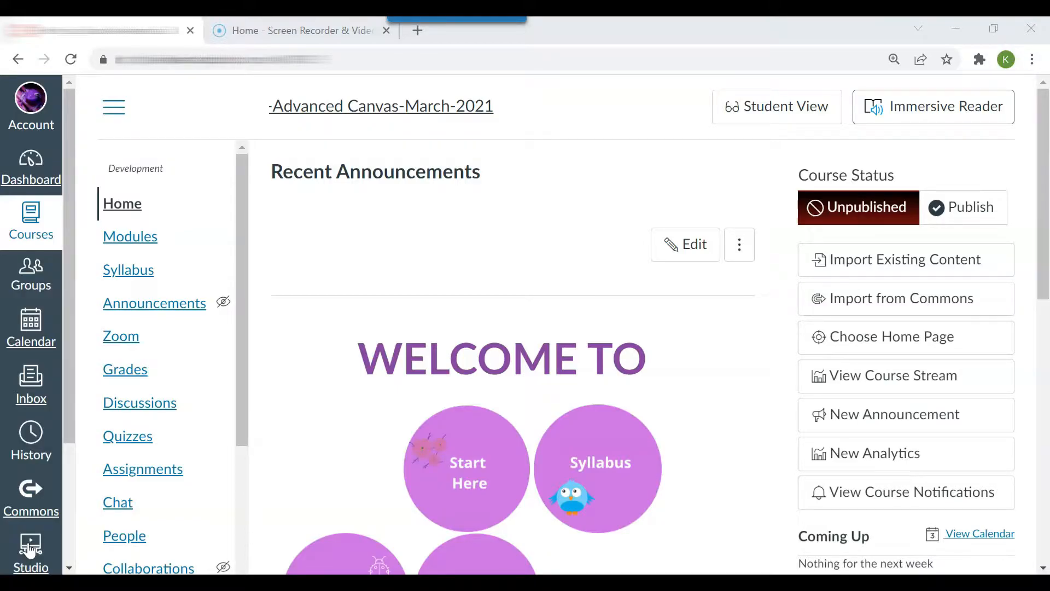
Step: Create a new assignment in the course and name it "Carbon Footprint Paper"
{"action": "left_click", "coordinate": [146, 476]}
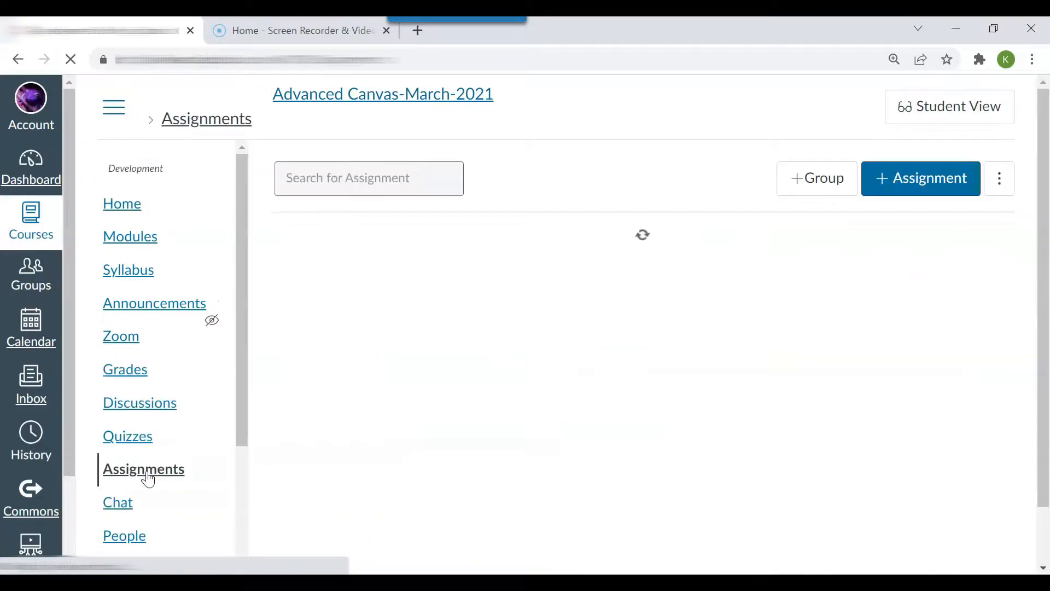
{"action": "left_click", "coordinate": [920, 176]}
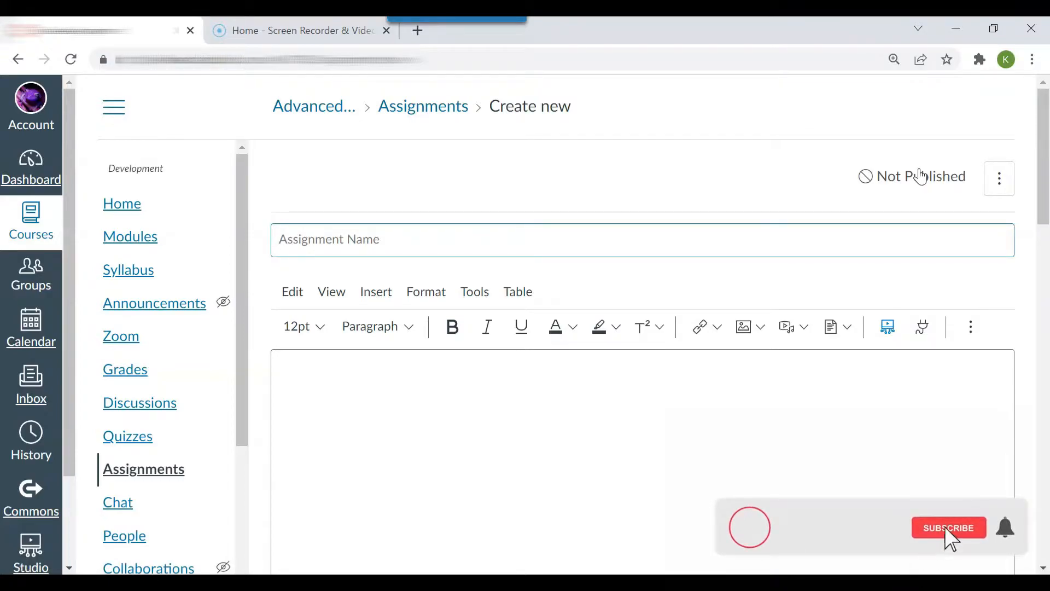
{"action": "type", "text": "Carbo"}
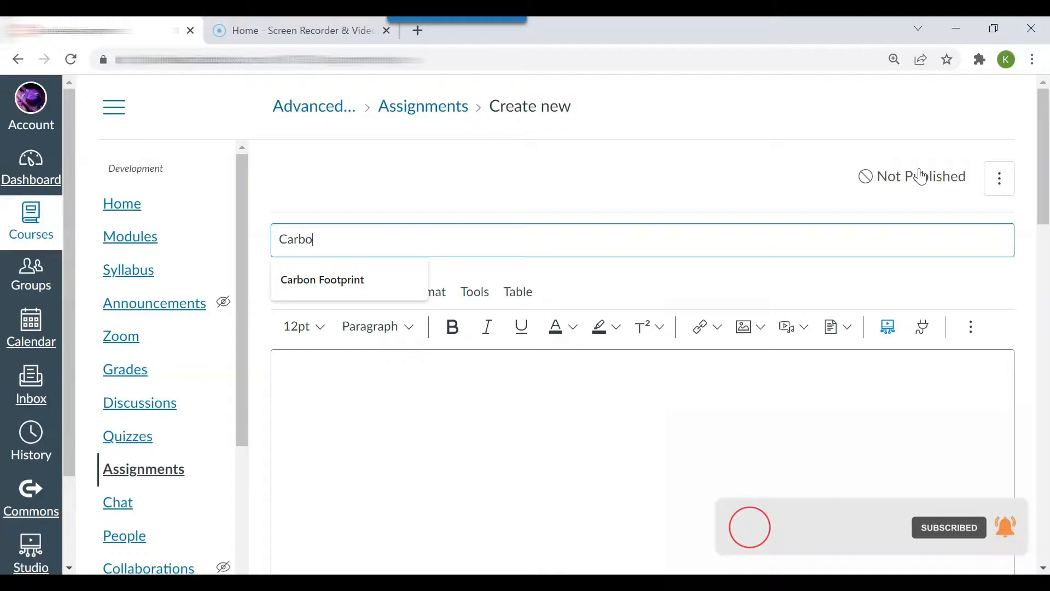
{"action": "type", "text": "n Footprint Paper"}
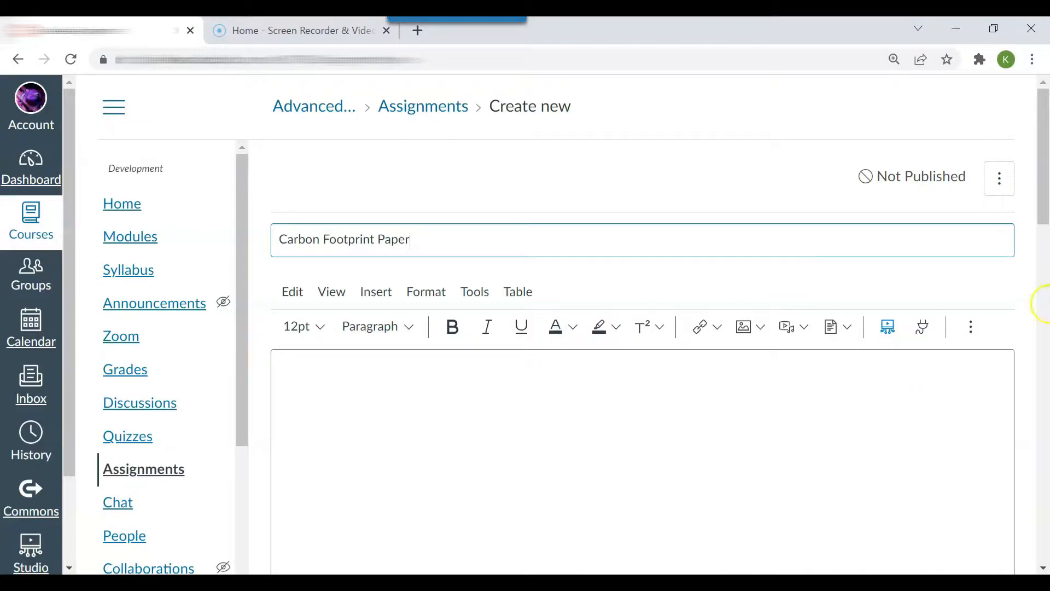
Step: Place the new assignment in the Assignments group
{"action": "left_click_drag", "start_coordinate": [1045, 150], "coordinate": [1045, 253]}
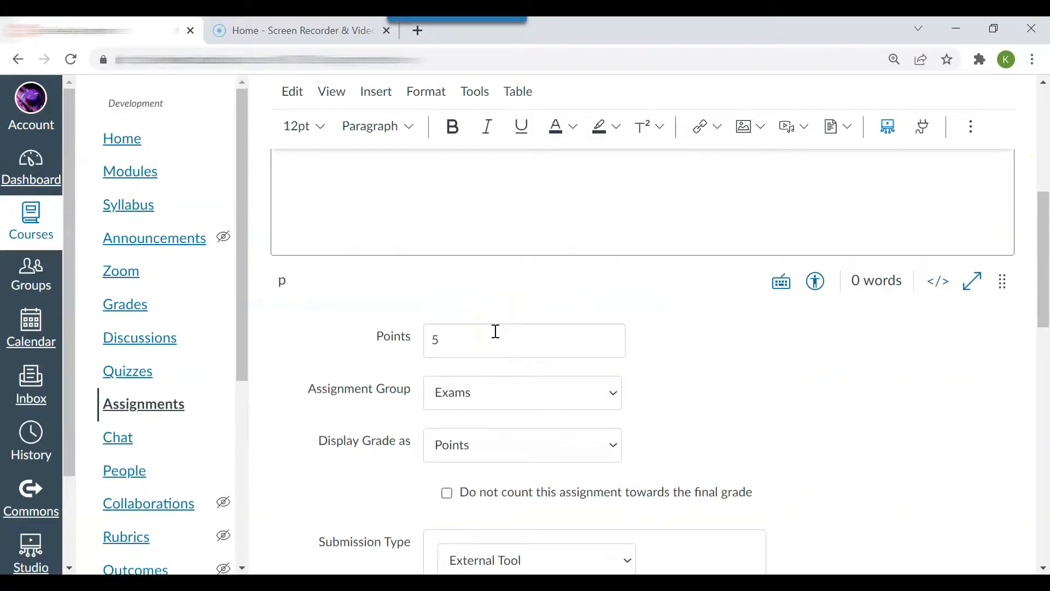
{"action": "left_click", "coordinate": [495, 396]}
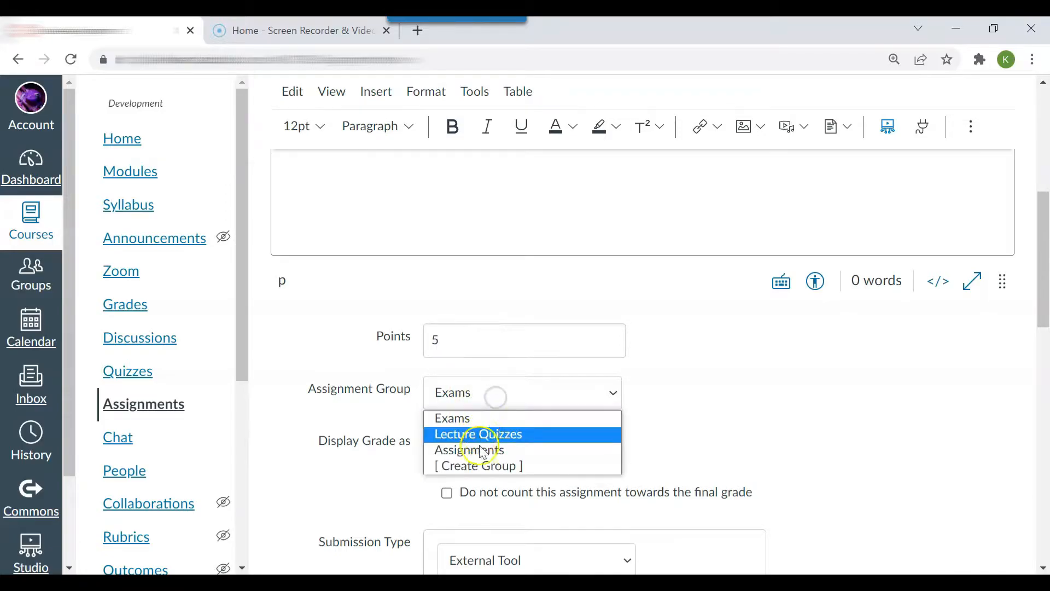
{"action": "left_click", "coordinate": [479, 451]}
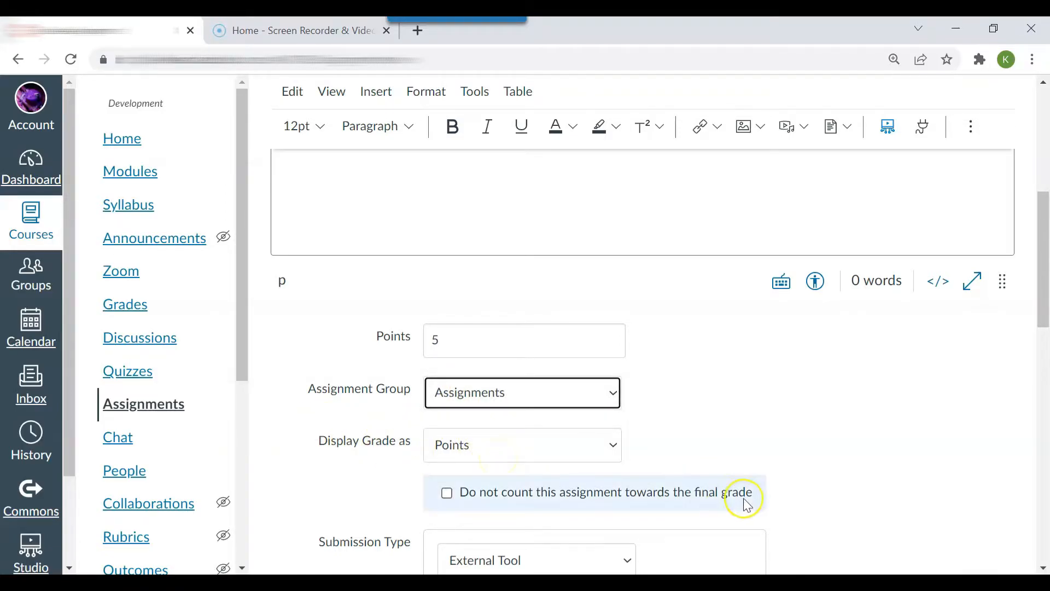
Step: Choose Turnitin as the external tool for the submission and set it to load in a new tab
{"action": "scroll", "coordinate": [1042, 295], "scroll_direction": "down", "scroll_amount": 1}
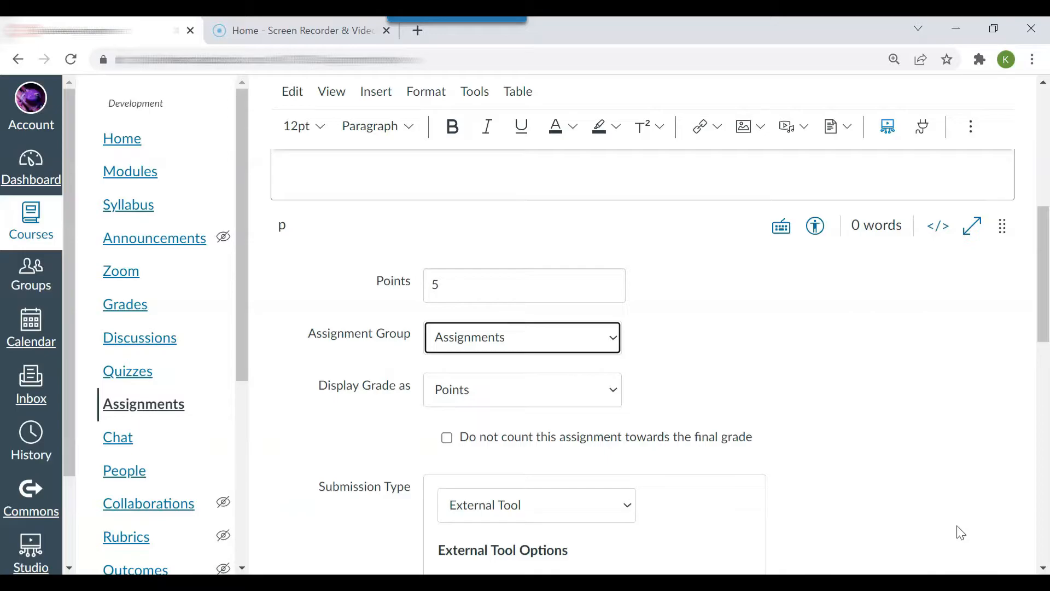
{"action": "left_click_drag", "start_coordinate": [1038, 277], "coordinate": [1045, 313]}
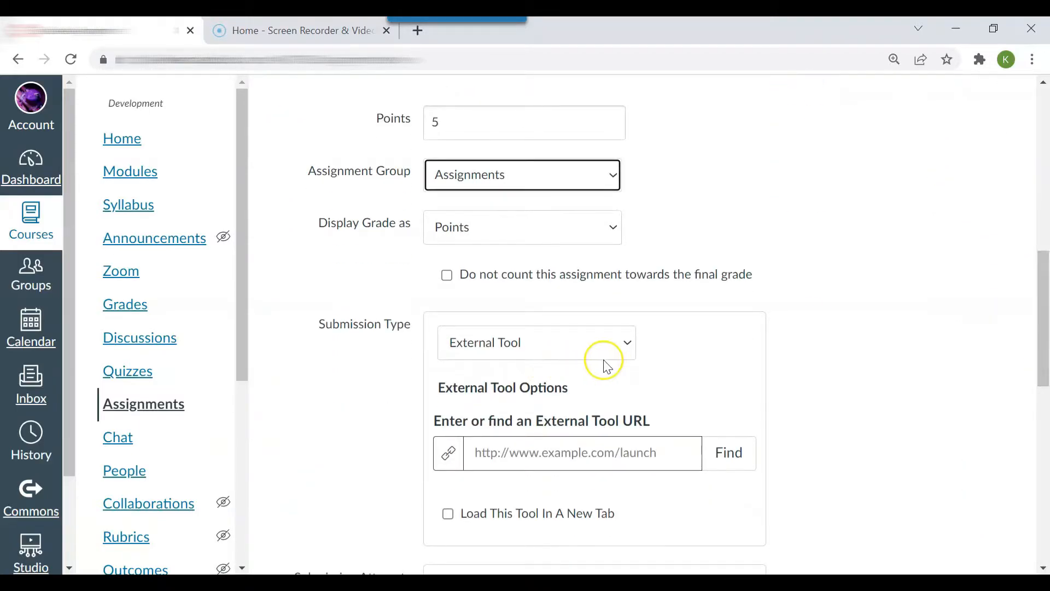
{"action": "left_click", "coordinate": [731, 464]}
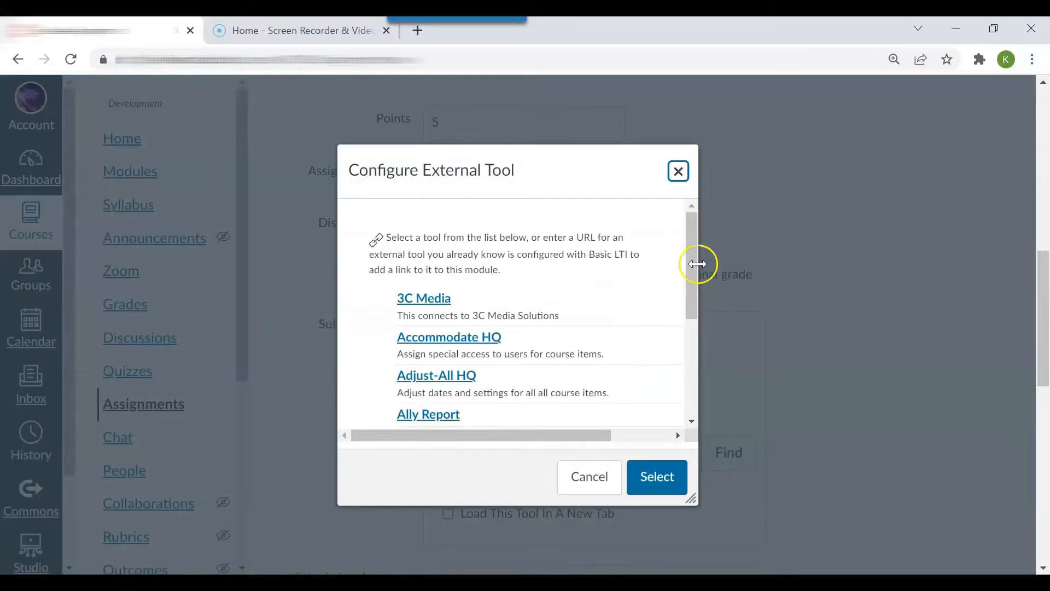
{"action": "scroll", "coordinate": [684, 296], "scroll_direction": "down", "scroll_amount": 4}
{"action": "scroll", "coordinate": [542, 255], "scroll_direction": "down", "scroll_amount": 10}
{"action": "scroll", "coordinate": [542, 257], "scroll_direction": "down", "scroll_amount": 8}
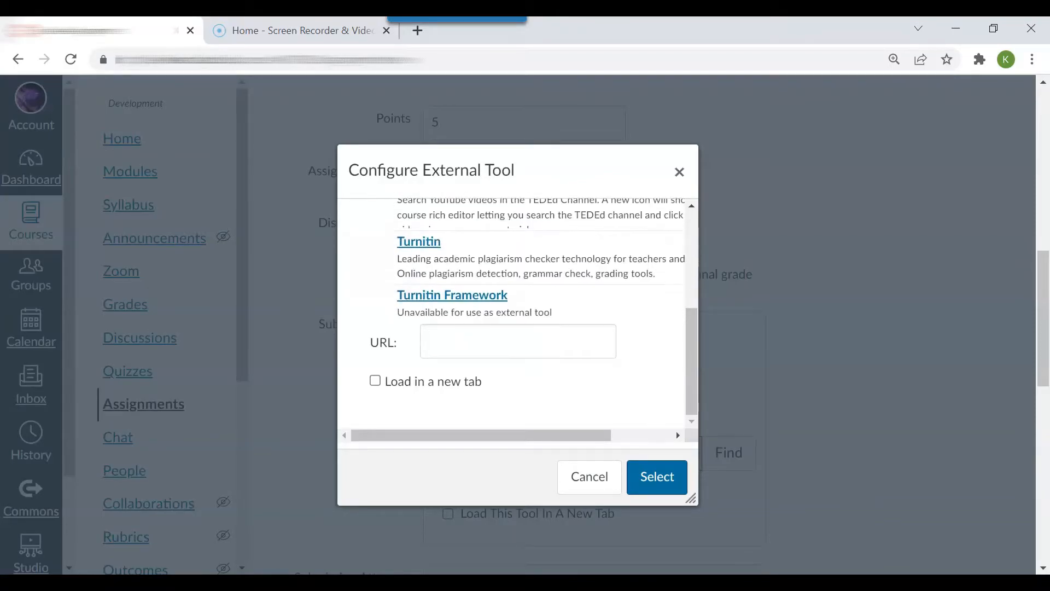
{"action": "left_click", "coordinate": [419, 242]}
{"action": "left_click", "coordinate": [657, 477]}
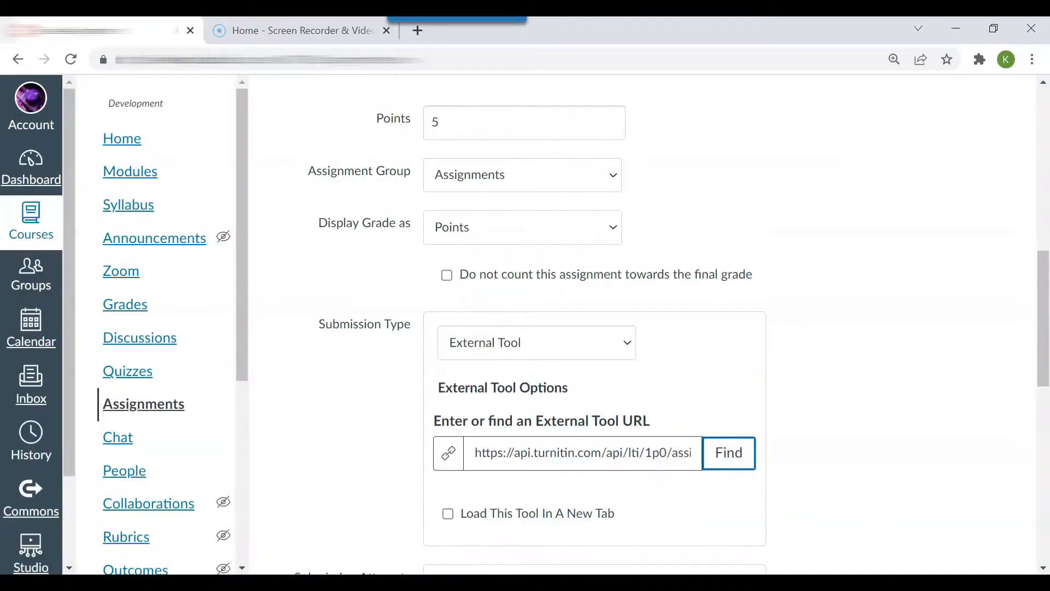
{"action": "left_click", "coordinate": [447, 512]}
Step: Set the due date and the Until date to Feb 28, 2022, and the Available from date to Feb 21, 2022
{"action": "left_click_drag", "start_coordinate": [1032, 293], "coordinate": [1045, 374]}
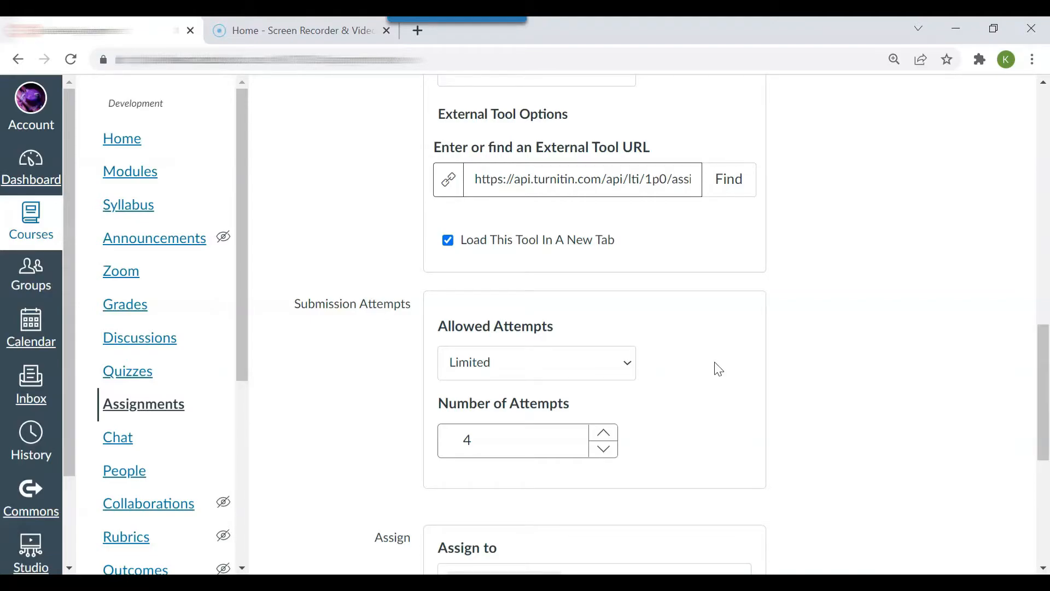
{"action": "left_click_drag", "start_coordinate": [1044, 373], "coordinate": [1044, 436]}
{"action": "left_click", "coordinate": [746, 428]}
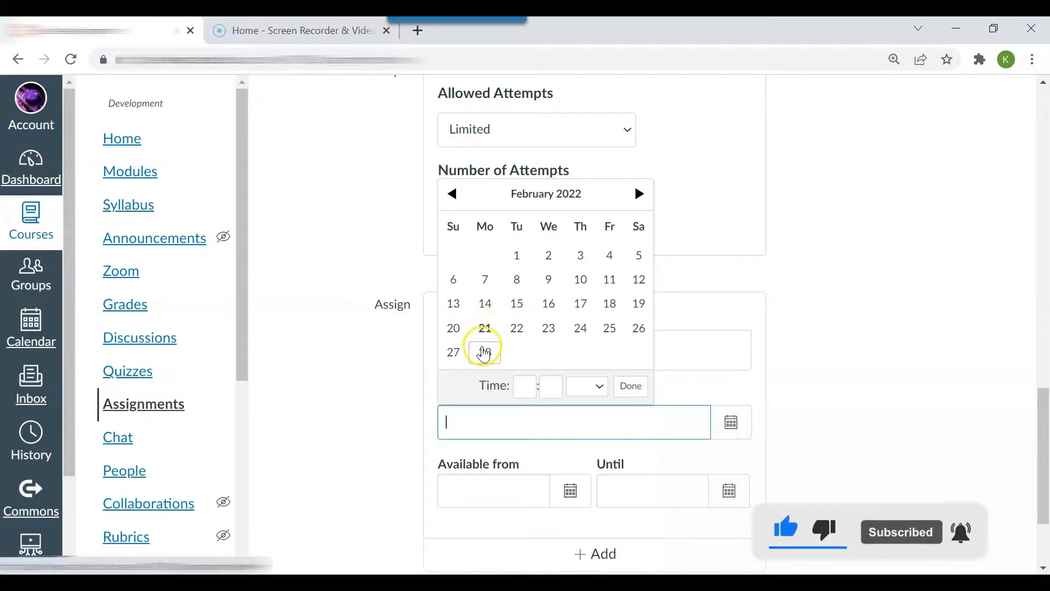
{"action": "left_click", "coordinate": [495, 345]}
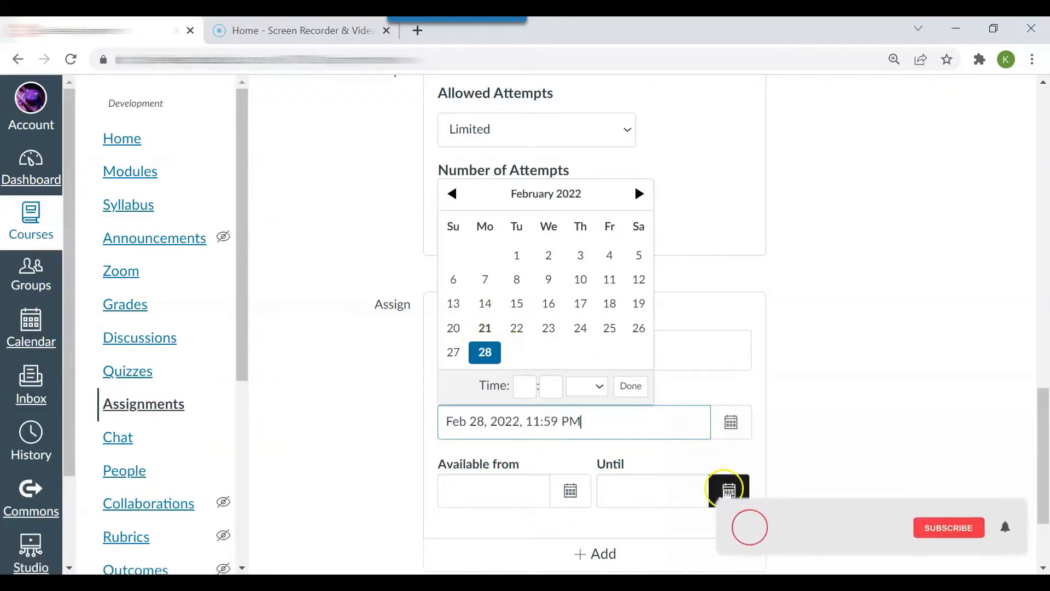
{"action": "left_click", "coordinate": [728, 490]}
{"action": "left_click", "coordinate": [646, 430]}
{"action": "left_click", "coordinate": [571, 490]}
{"action": "left_click", "coordinate": [485, 397]}
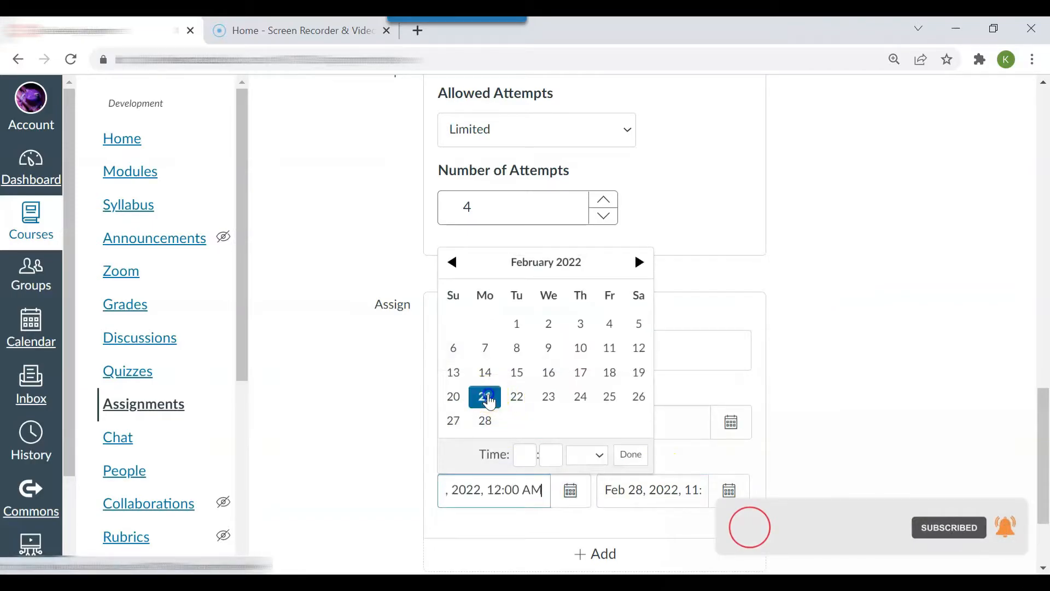
Step: Save the assignment and load its Turnitin tool in a new window
{"action": "left_click_drag", "start_coordinate": [1046, 446], "coordinate": [1049, 507]}
{"action": "left_click", "coordinate": [882, 498]}
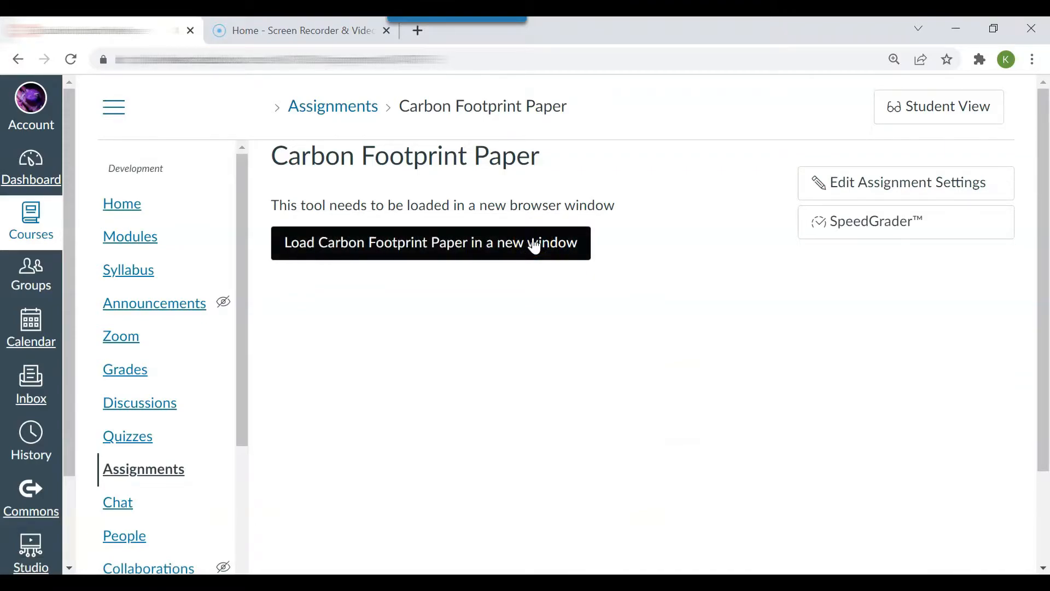
{"action": "left_click", "coordinate": [535, 246]}
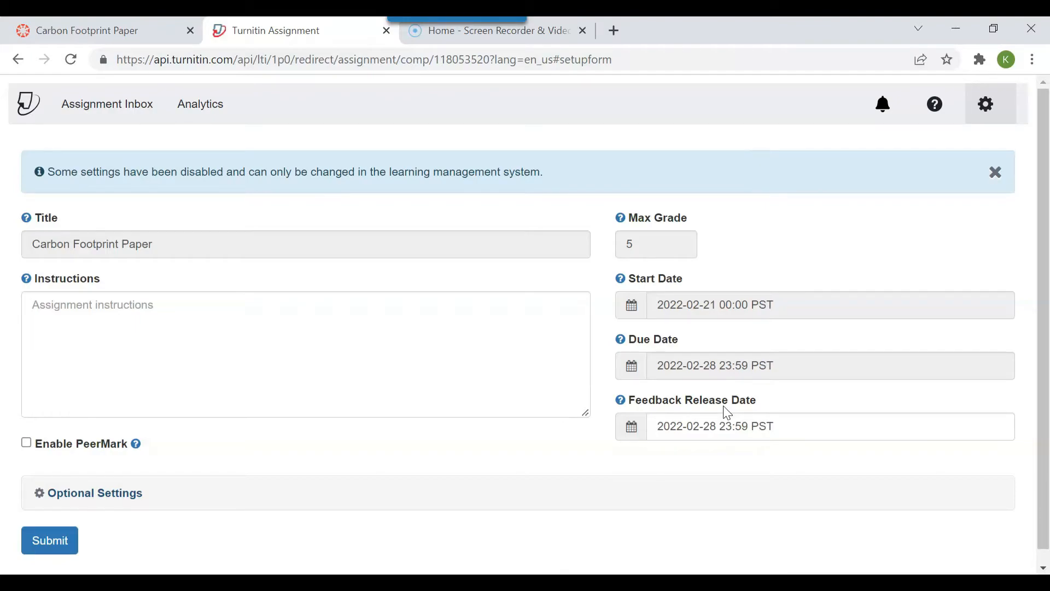
{"action": "left_click", "coordinate": [630, 430]}
{"action": "left_click_drag", "start_coordinate": [1046, 355], "coordinate": [1046, 421]}
{"action": "left_click", "coordinate": [666, 550]}
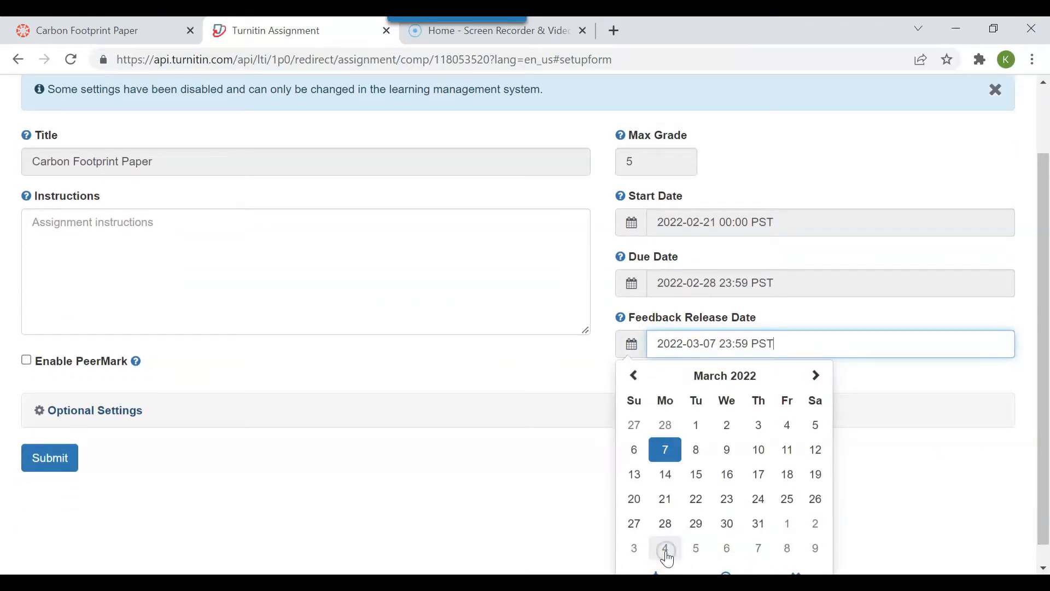
{"action": "left_click", "coordinate": [892, 530]}
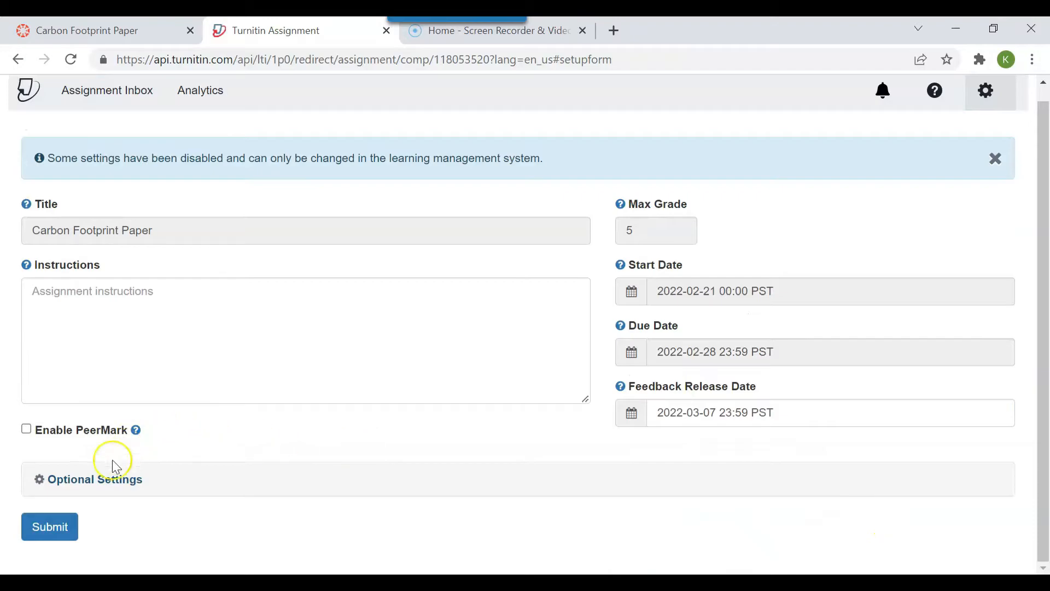
Step: Expand the optional Turnitin settings and turn off attaching a rubric
{"action": "left_click", "coordinate": [101, 479]}
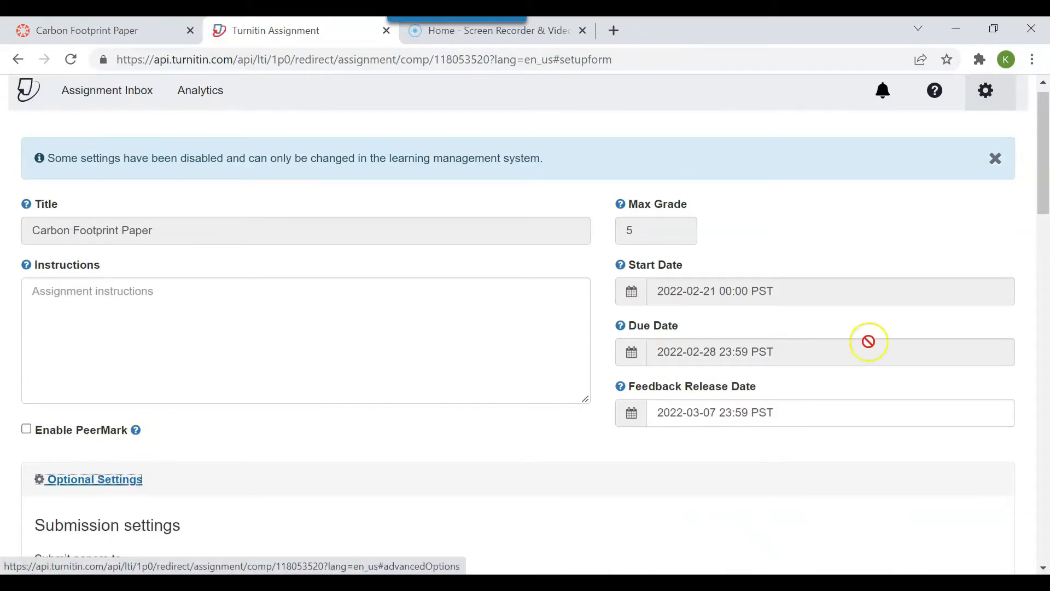
{"action": "left_click_drag", "start_coordinate": [1043, 195], "coordinate": [1046, 229]}
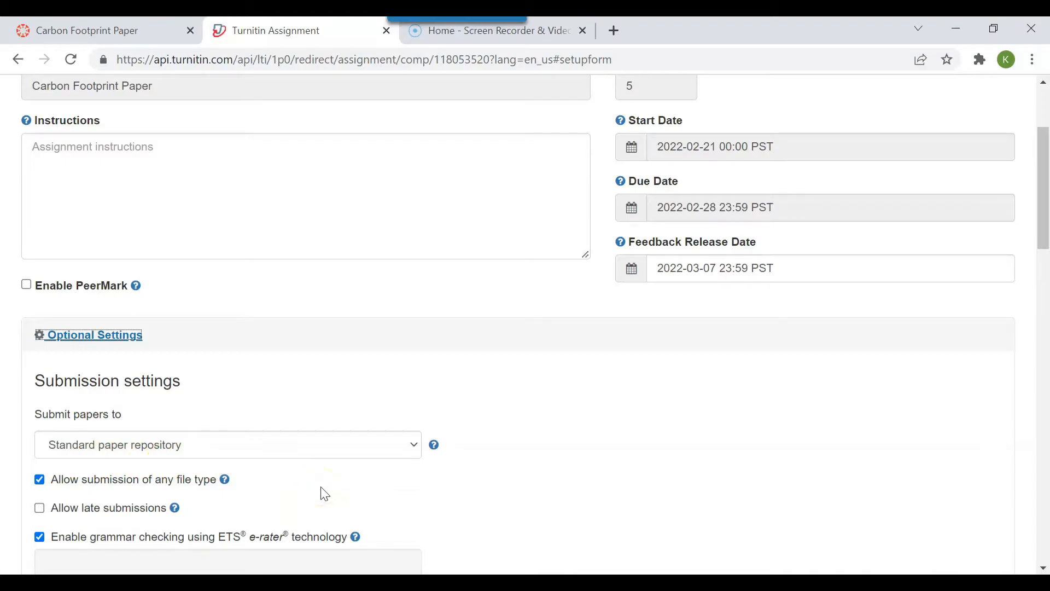
{"action": "left_click", "coordinate": [459, 460]}
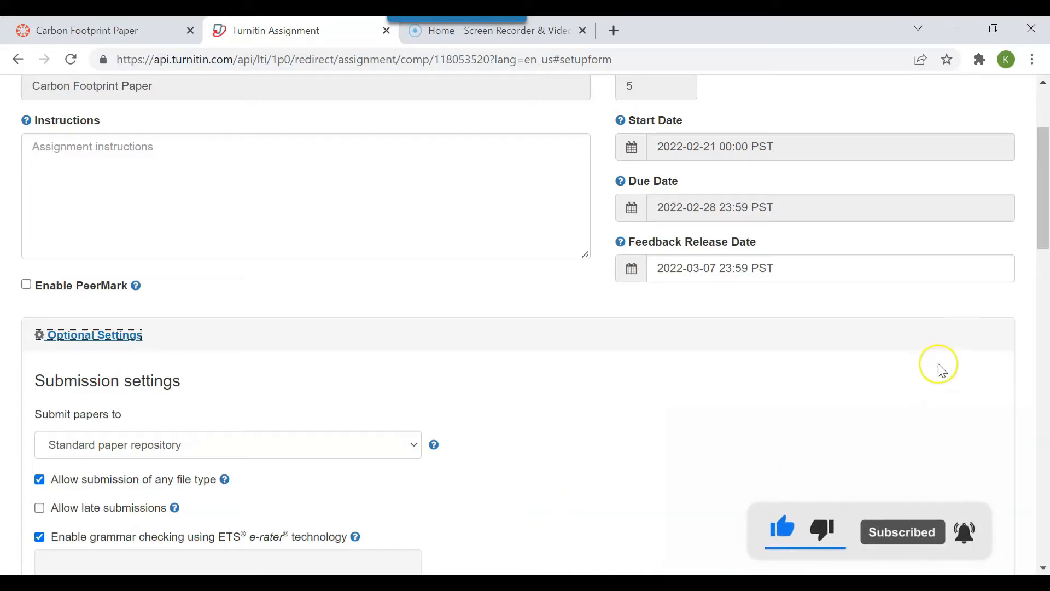
{"action": "left_click_drag", "start_coordinate": [1043, 227], "coordinate": [1044, 272]}
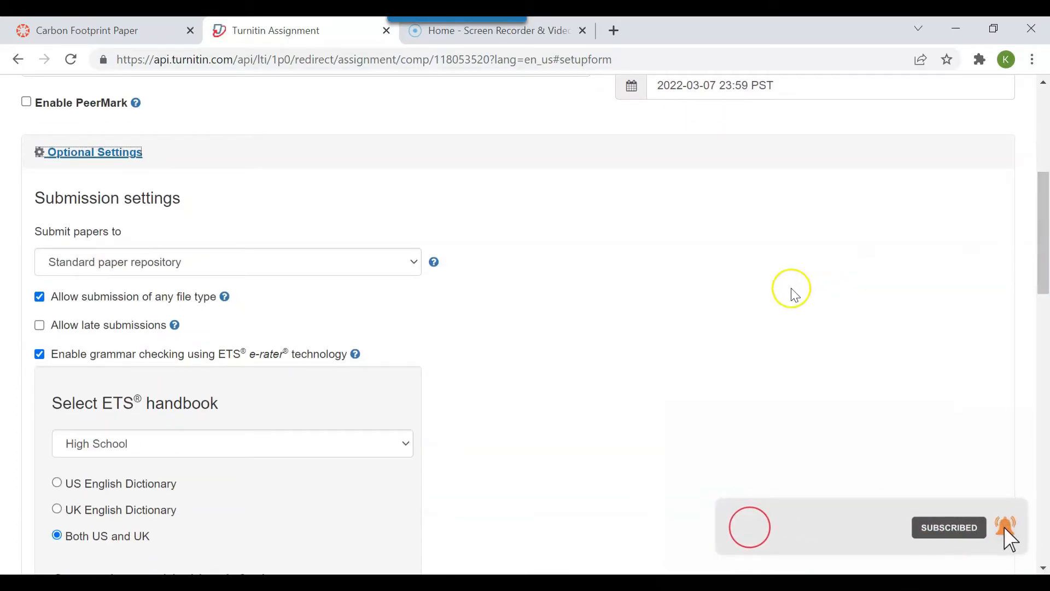
{"action": "left_click_drag", "start_coordinate": [1038, 274], "coordinate": [1046, 371]}
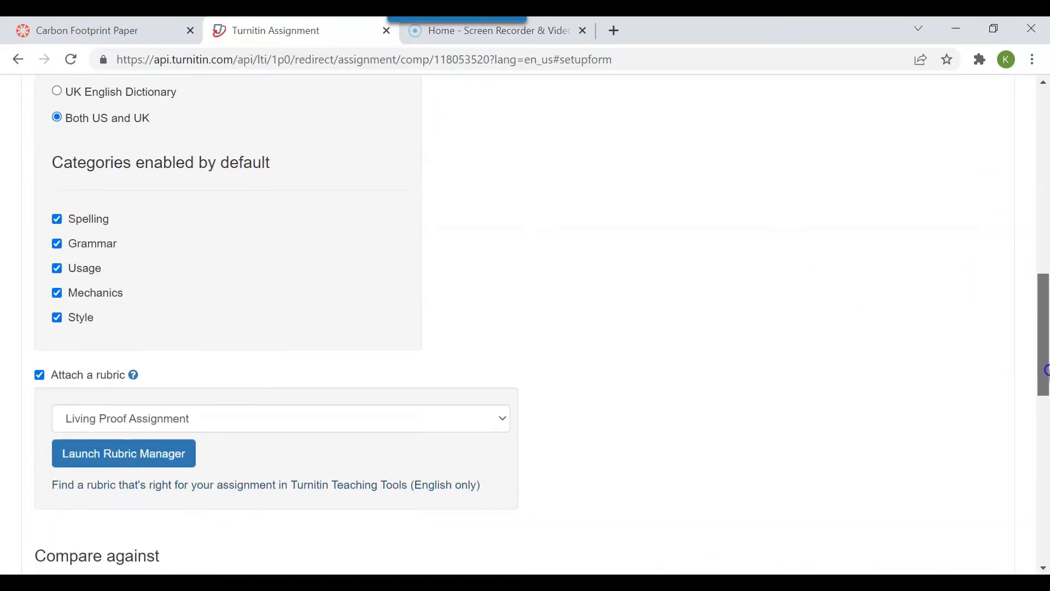
{"action": "left_click", "coordinate": [40, 379]}
Step: Exclude quoted materials from the Similarity Report
{"action": "left_click_drag", "start_coordinate": [1045, 358], "coordinate": [1046, 405]}
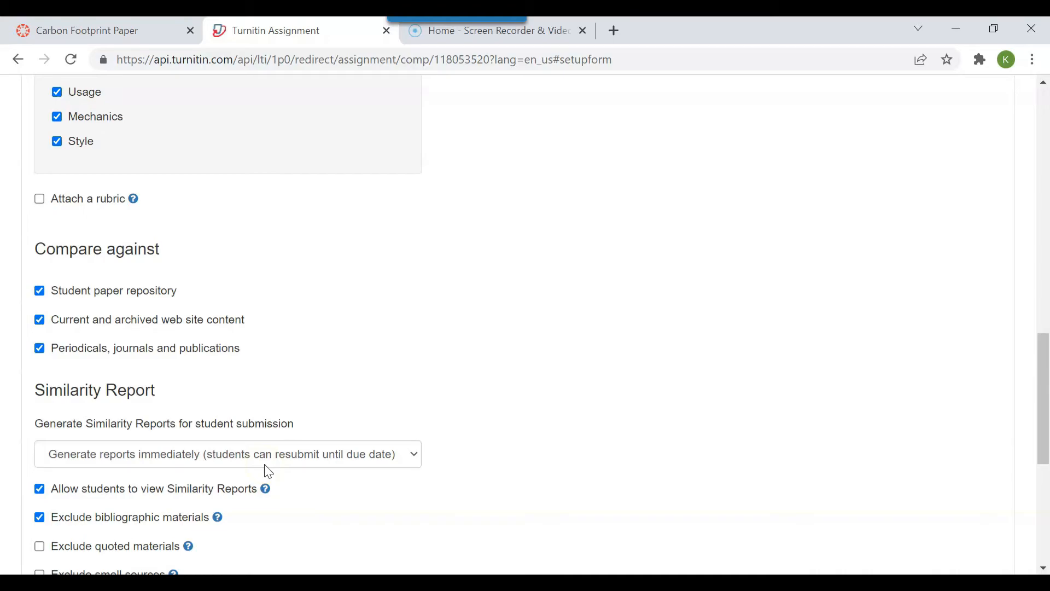
{"action": "left_click_drag", "start_coordinate": [1039, 342], "coordinate": [1039, 361]}
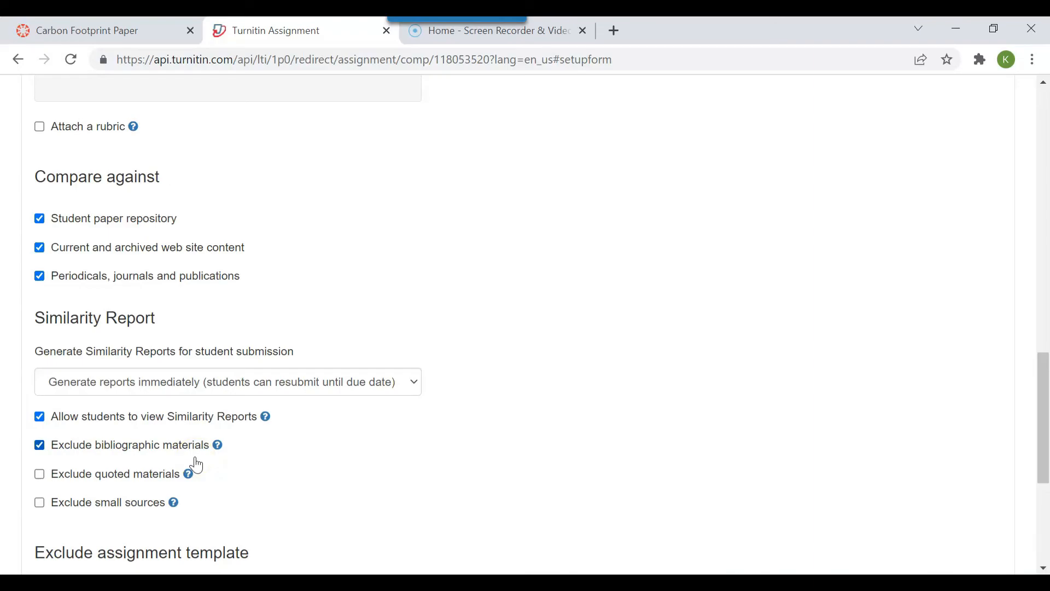
{"action": "left_click", "coordinate": [40, 476]}
Step: Enable saving these settings for future use and submit the Turnitin assignment settings
{"action": "left_click_drag", "start_coordinate": [1042, 375], "coordinate": [1046, 461]}
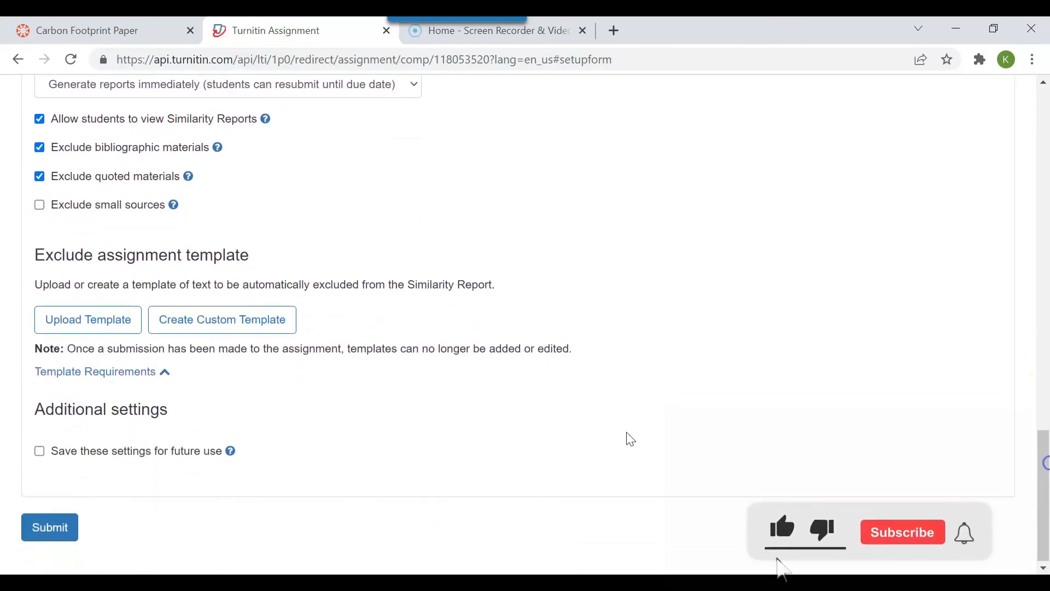
{"action": "left_click", "coordinate": [42, 458]}
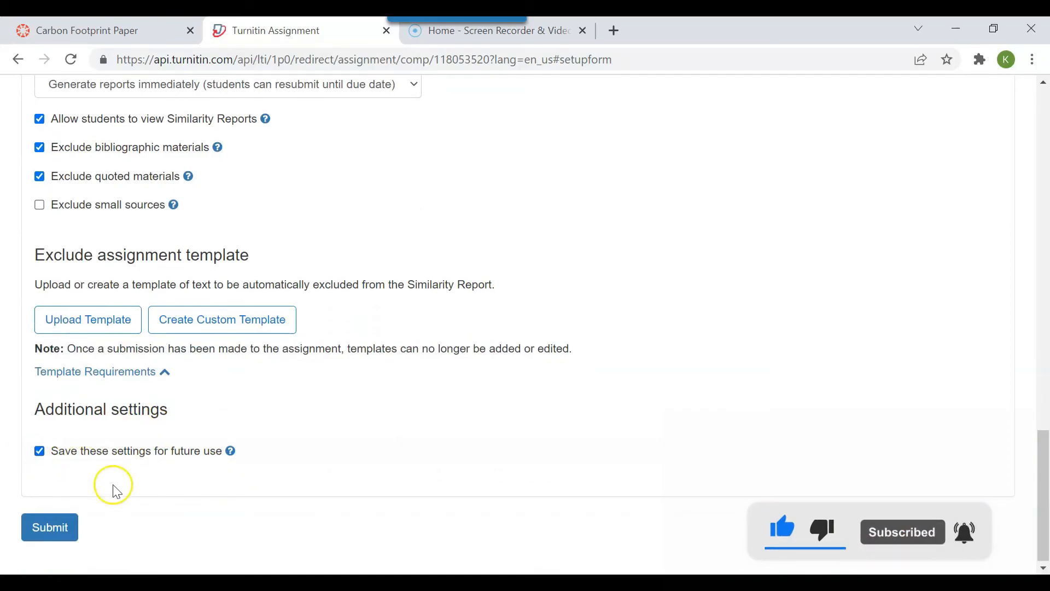
{"action": "left_click", "coordinate": [52, 538]}
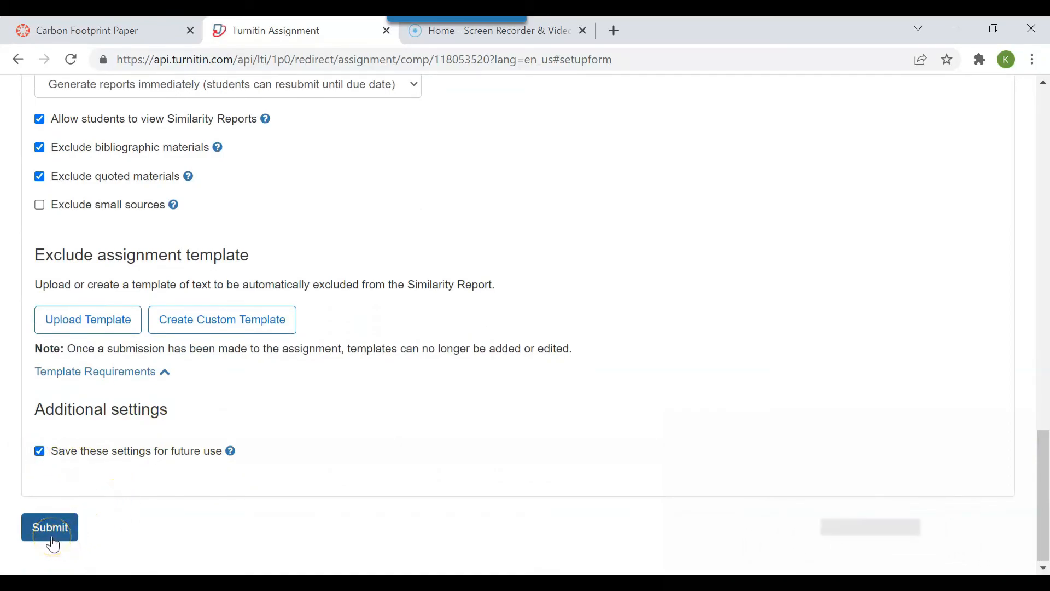